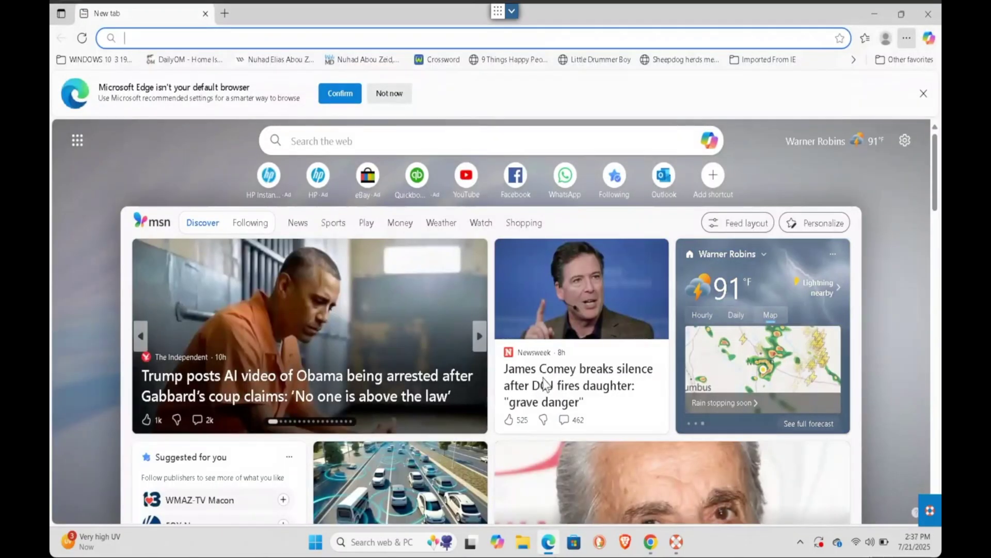
Step: Go to google.com and search for 'hp easystart'
type("HP")
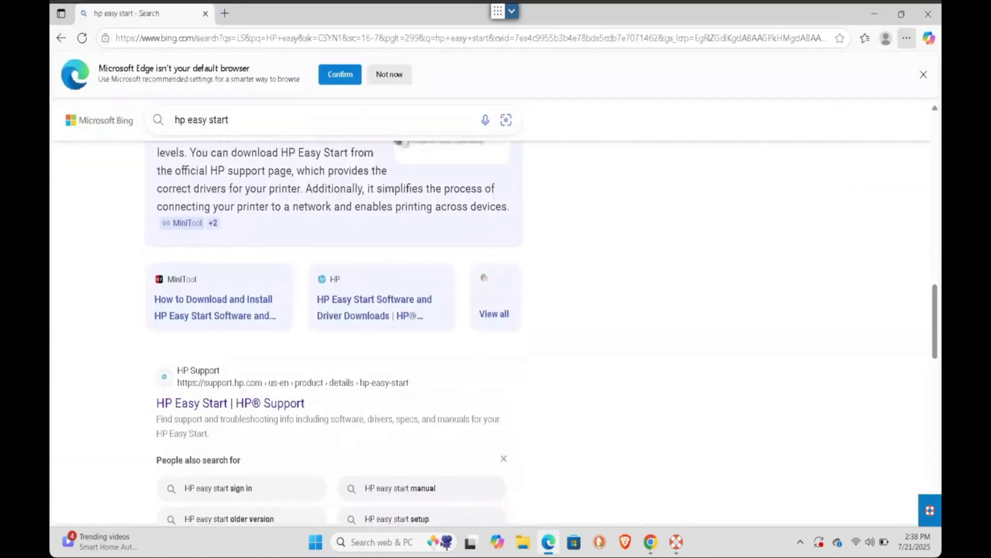
left_click(289, 33)
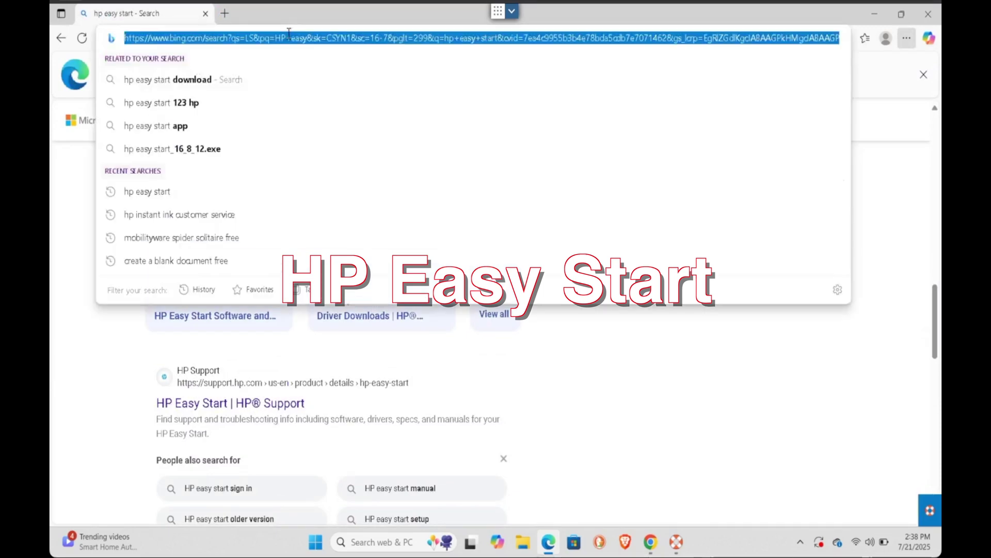
type("googll")
key("BackSpace")
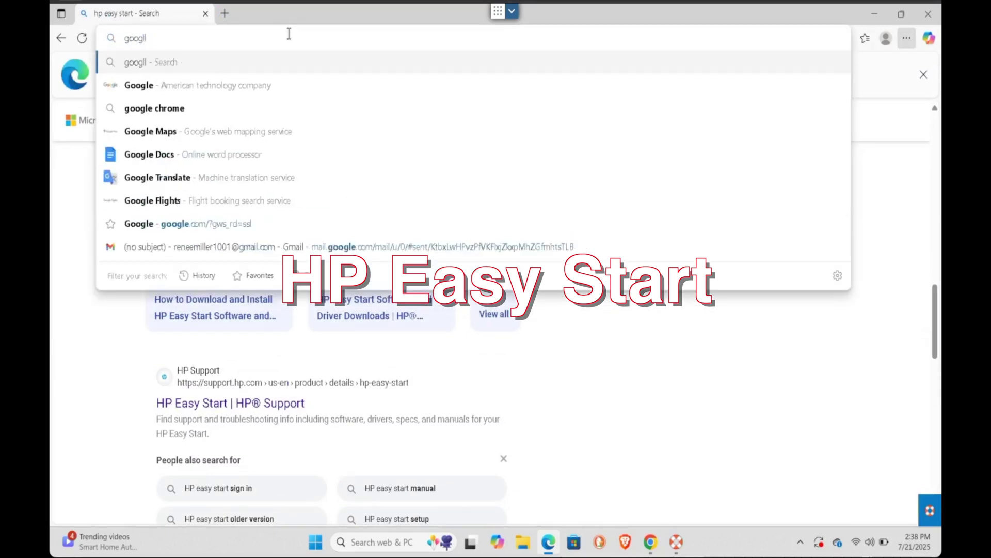
type("e.com")
key("Return")
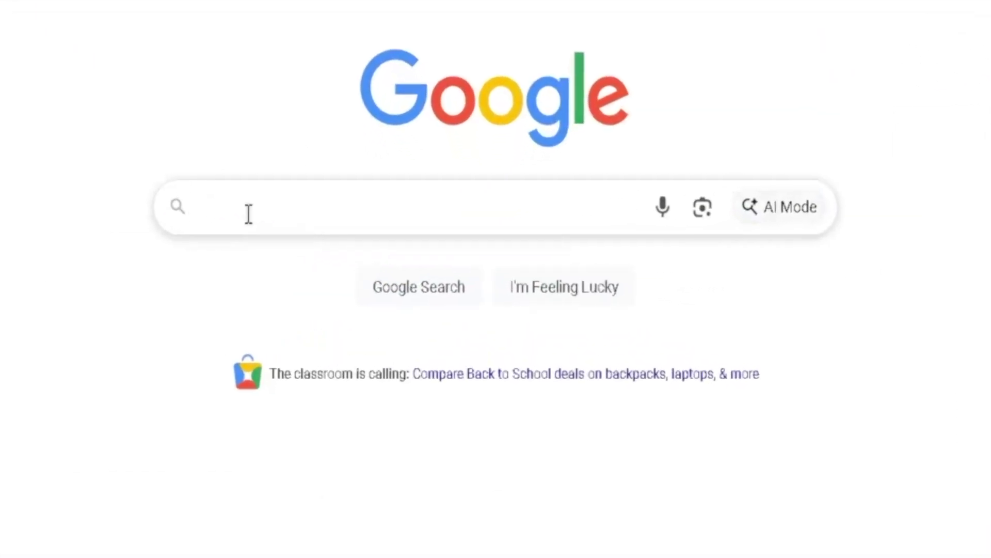
type("hp easystart")
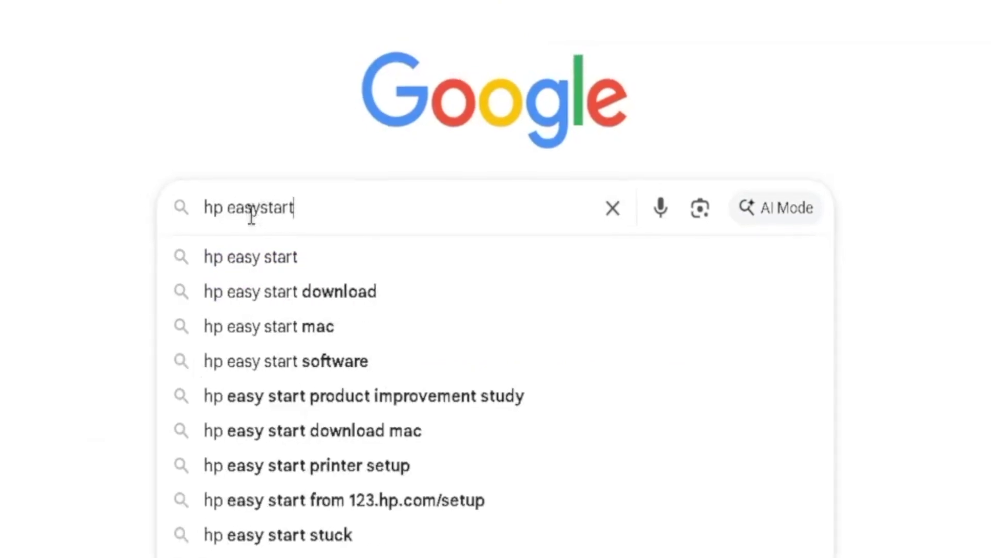
key("Return")
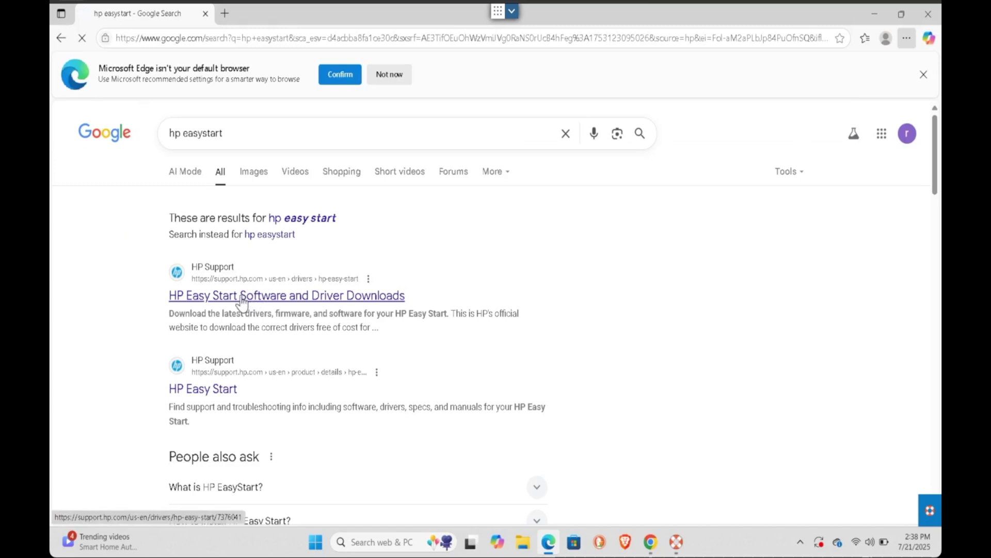
Step: Download HPEasyStart_17_1_16.exe from the HP Easy Start downloads page and run it
left_click(267, 297)
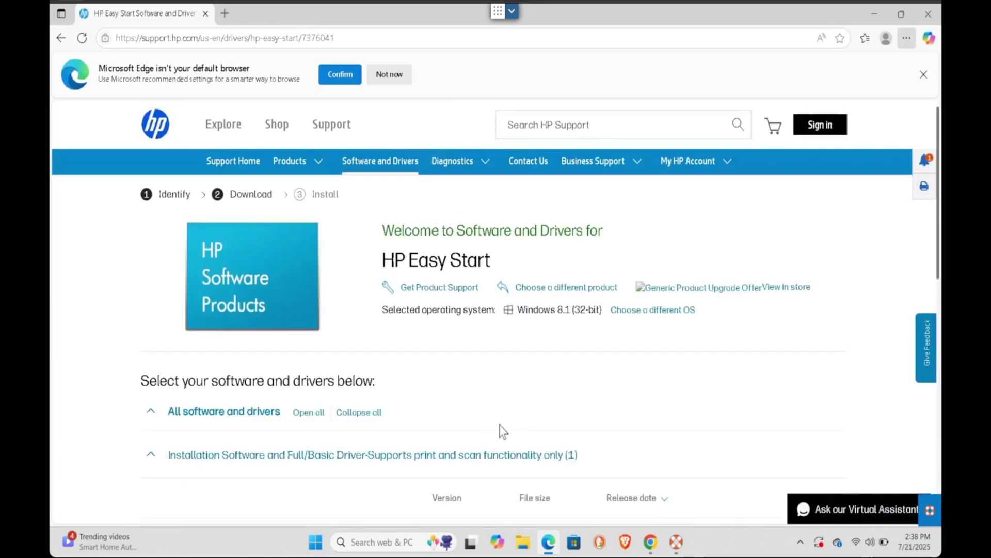
scroll(460, 390, "down", 5)
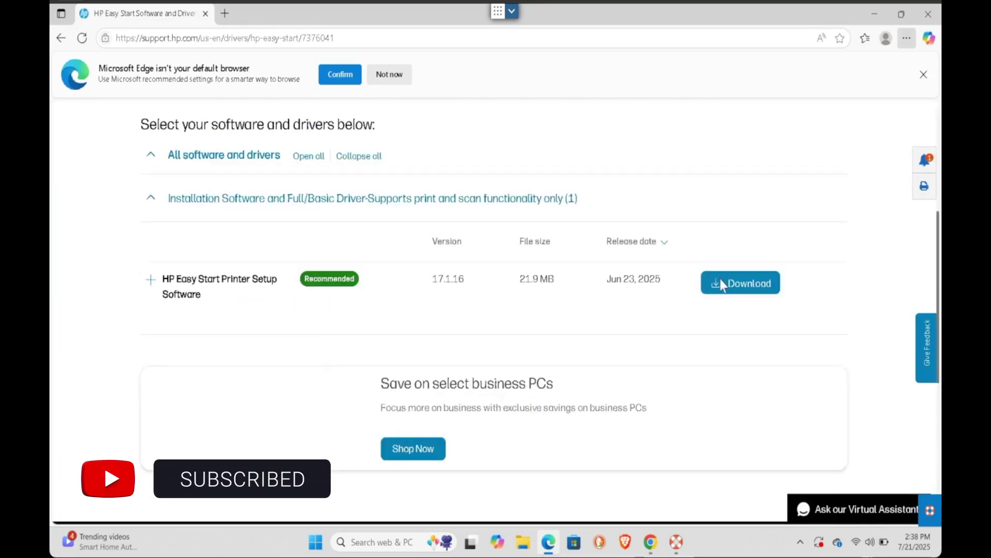
left_click(749, 290)
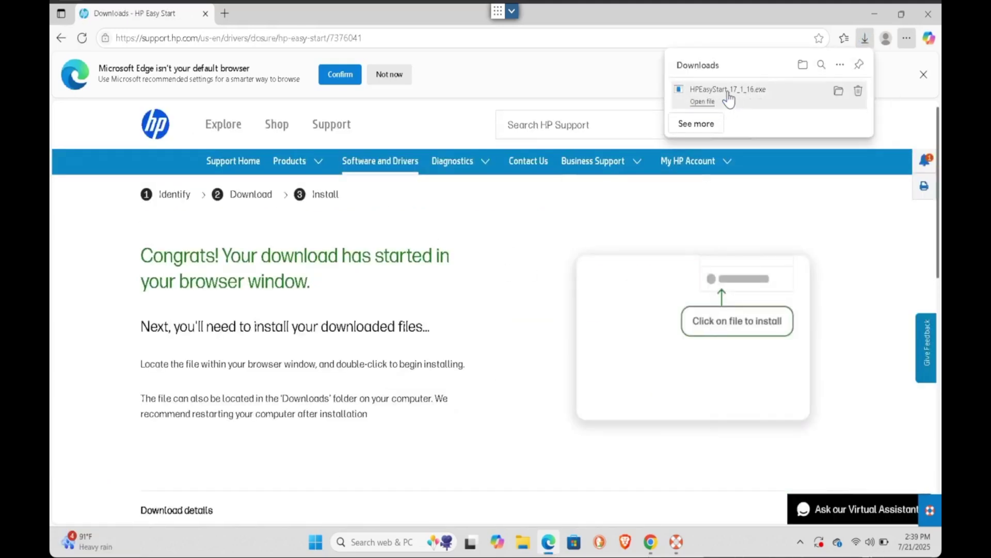
left_click(704, 102)
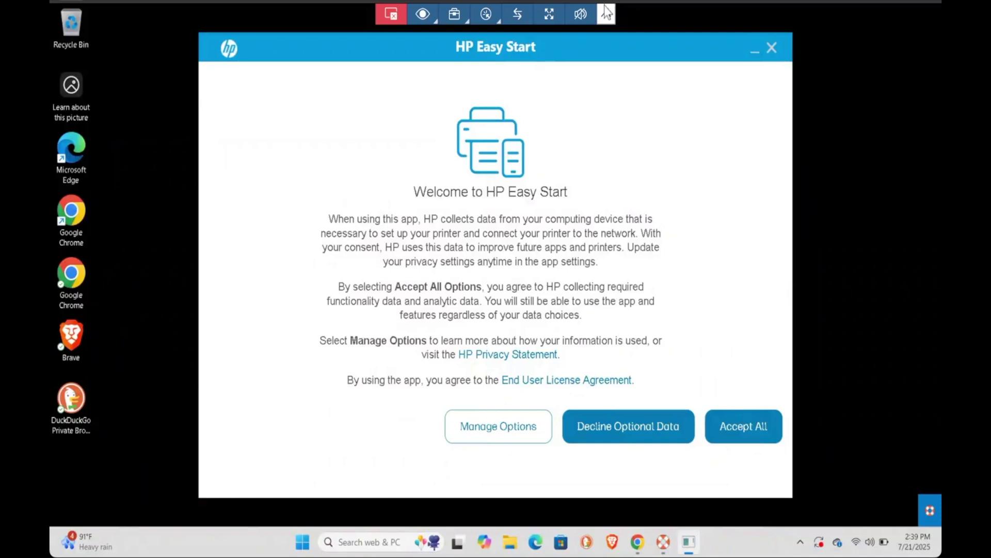
Step: Accept all data collection so HP Easy Start finds the HP Officejet 5740 series
left_click(745, 432)
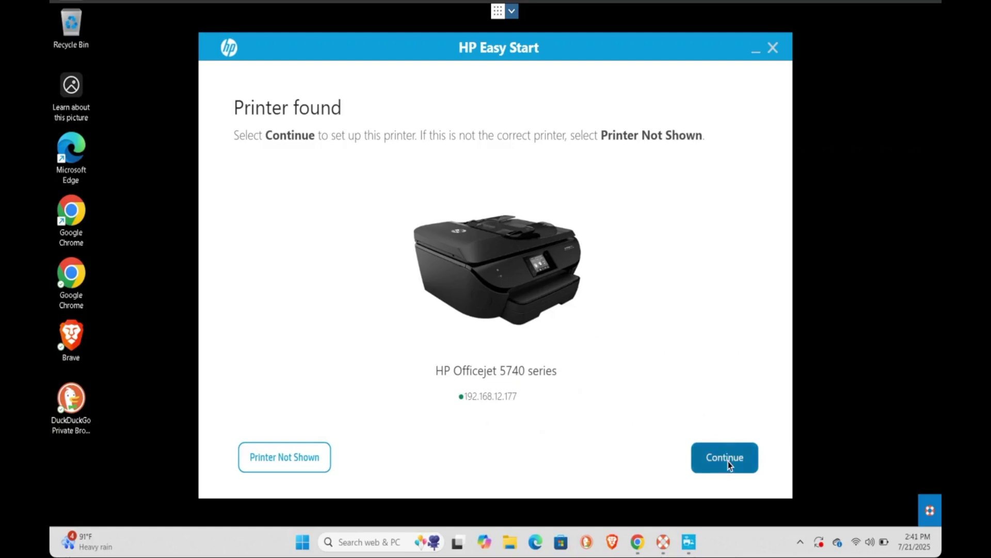
Step: Set up the Officejet 5740, accept services data, skip Instant Ink, and set updates to Notify
left_click(728, 463)
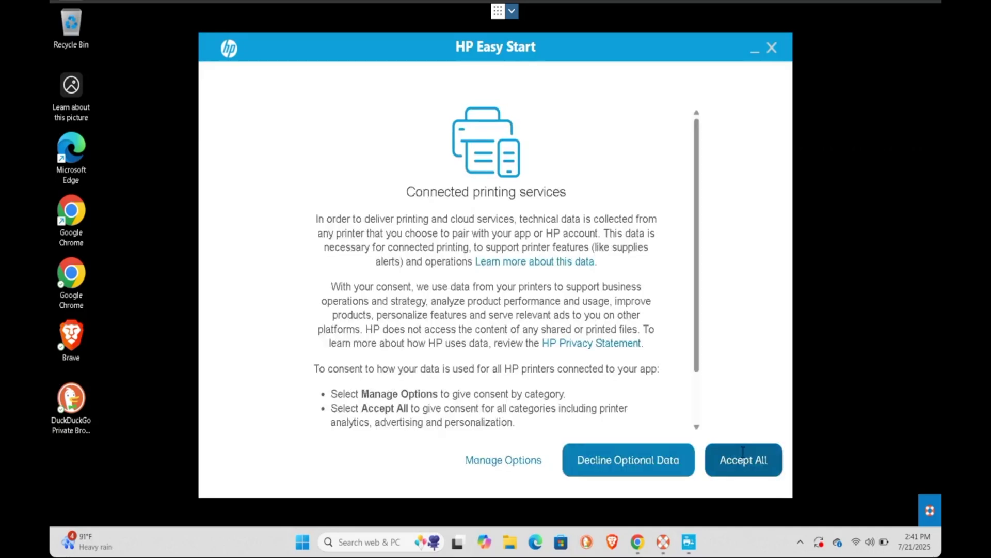
left_click(744, 460)
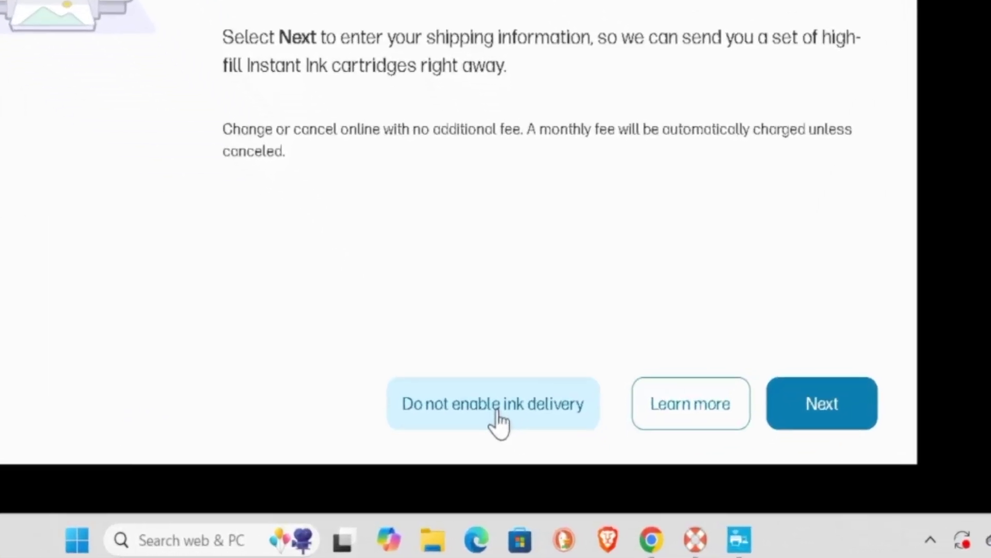
left_click(465, 426)
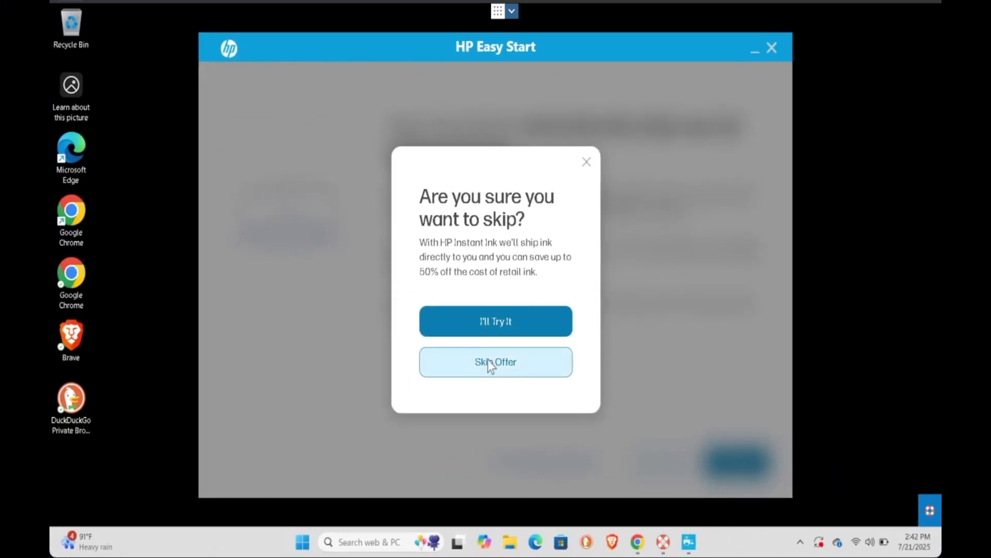
left_click(489, 363)
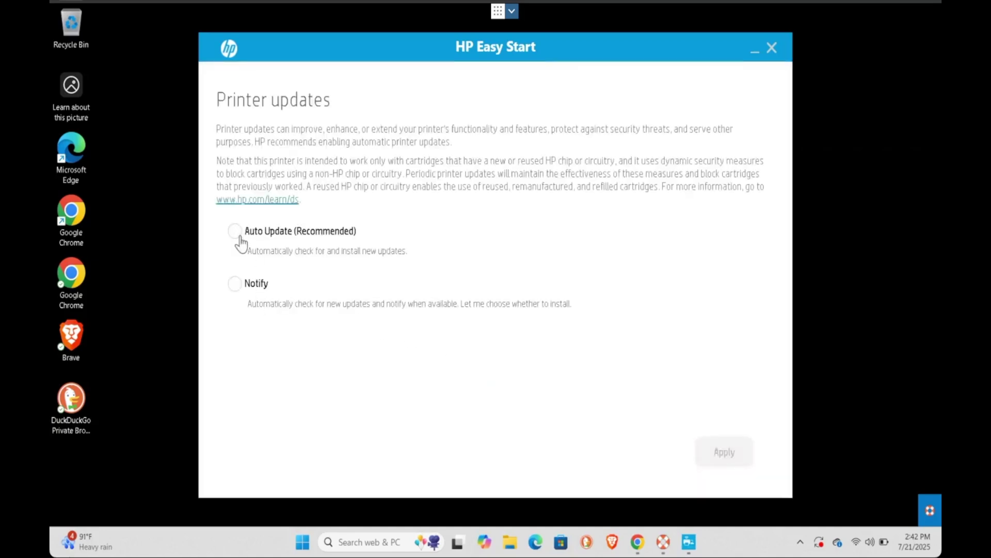
left_click(235, 285)
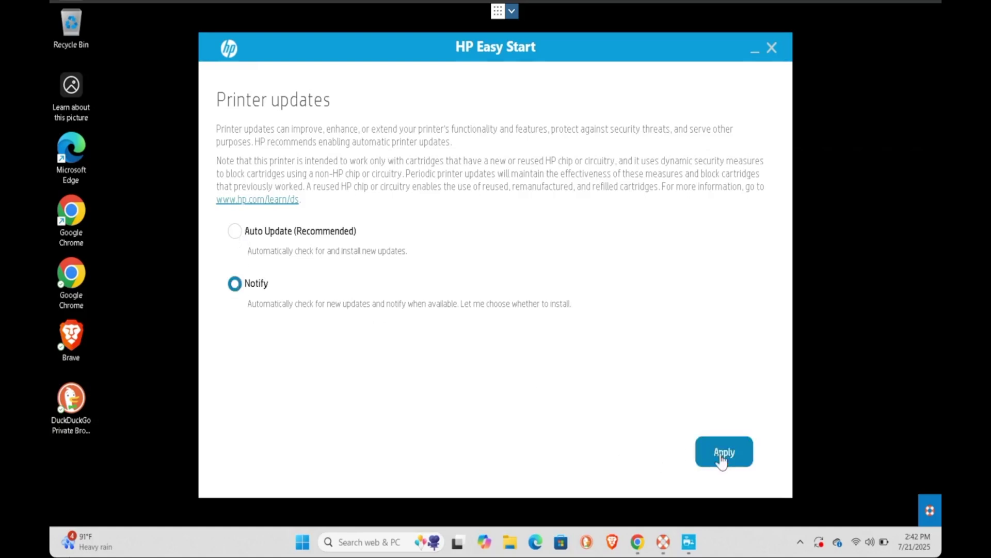
left_click(723, 453)
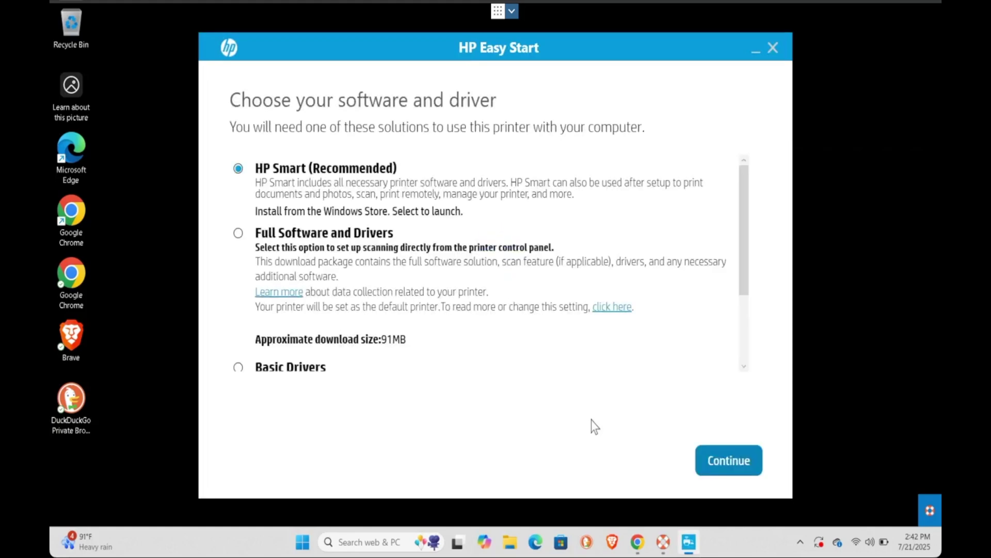
Step: Choose the Full Software and Drivers package and download it
scroll(721, 307, "down", 2)
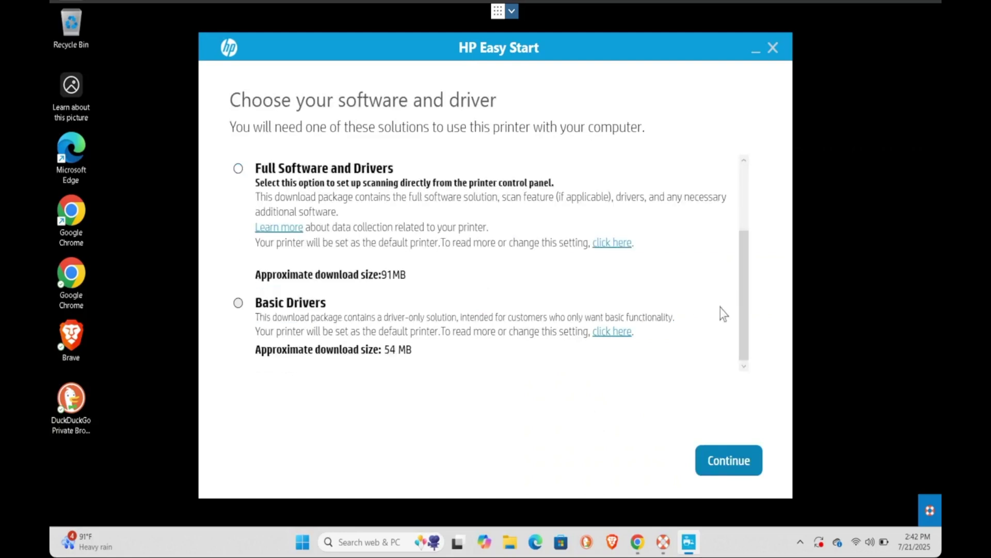
scroll(724, 313, "up", 2)
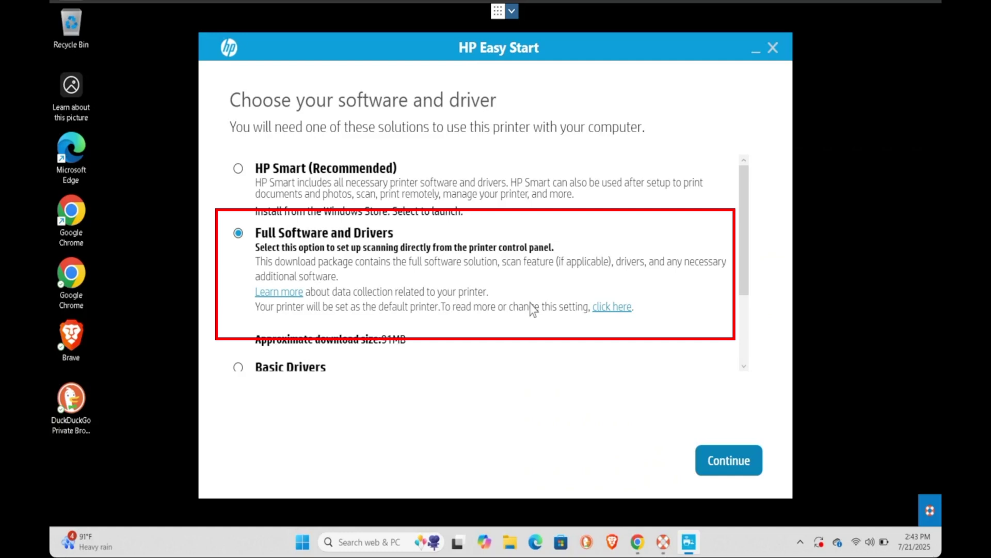
left_click(718, 459)
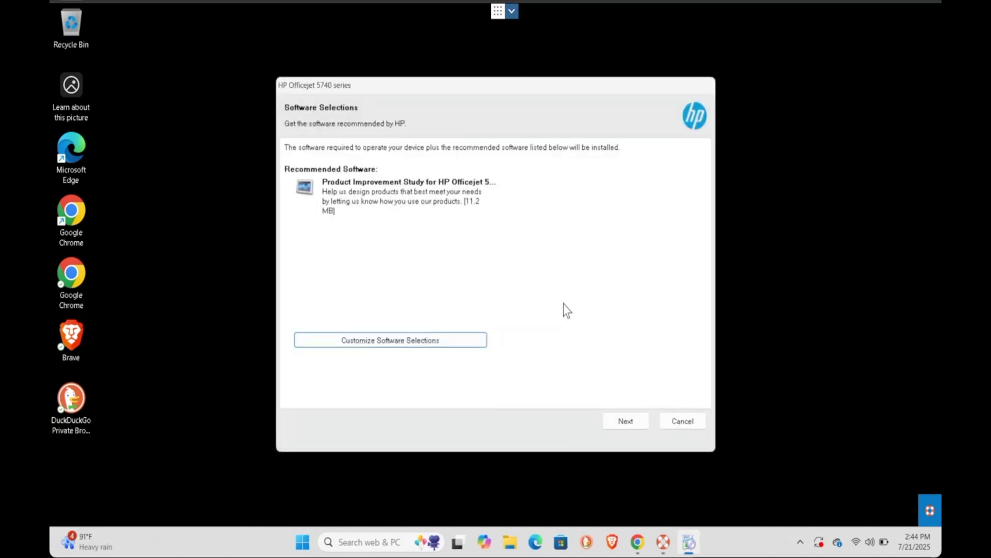
Step: Keep the recommended software, accept the license agreement, and decline printer and application analytics
left_click(626, 421)
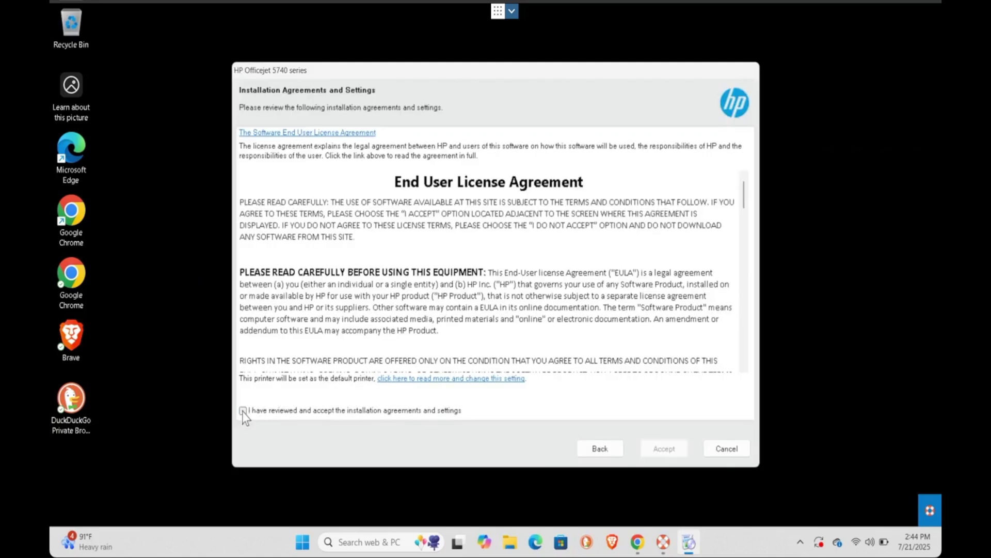
left_click(244, 411)
left_click(243, 411)
left_click(243, 411)
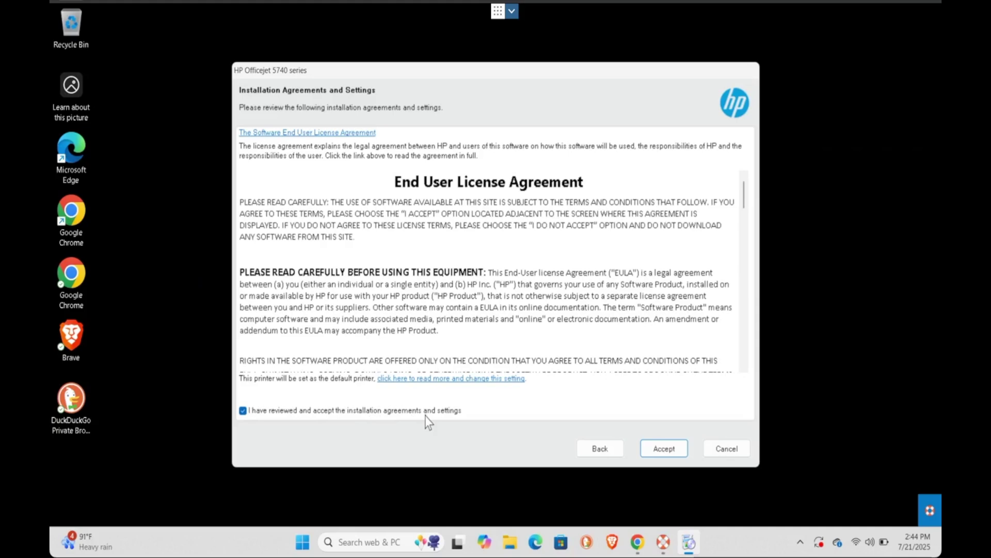
left_click(668, 450)
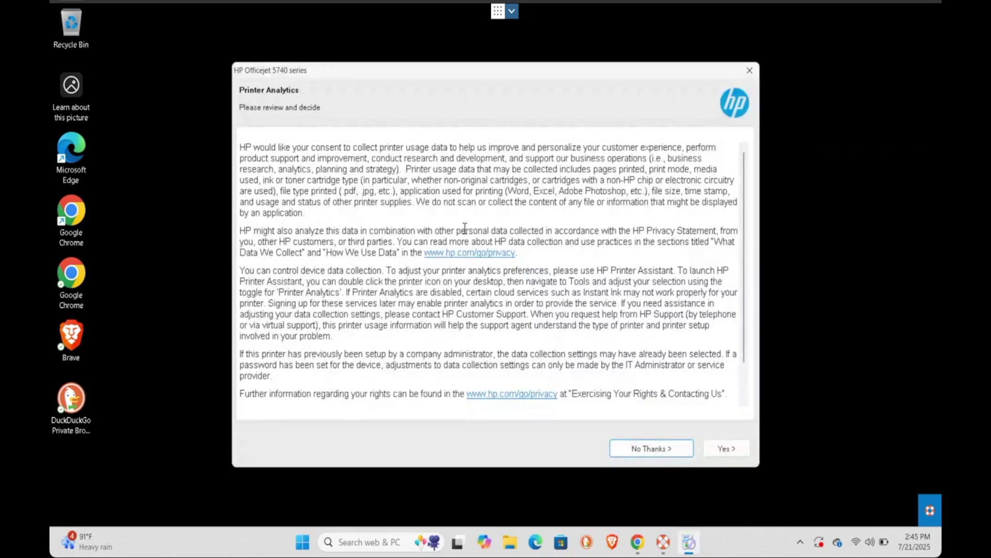
left_click(661, 449)
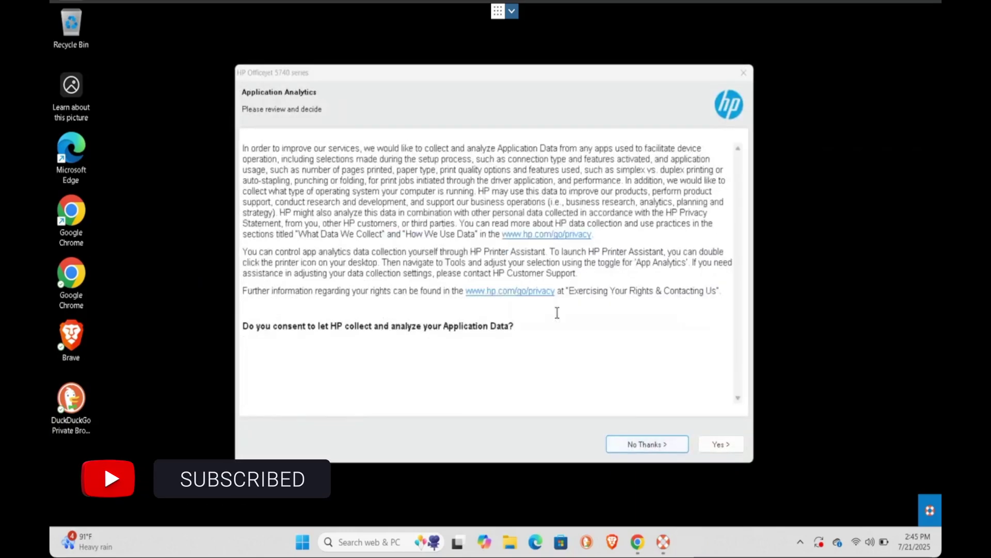
left_click(651, 450)
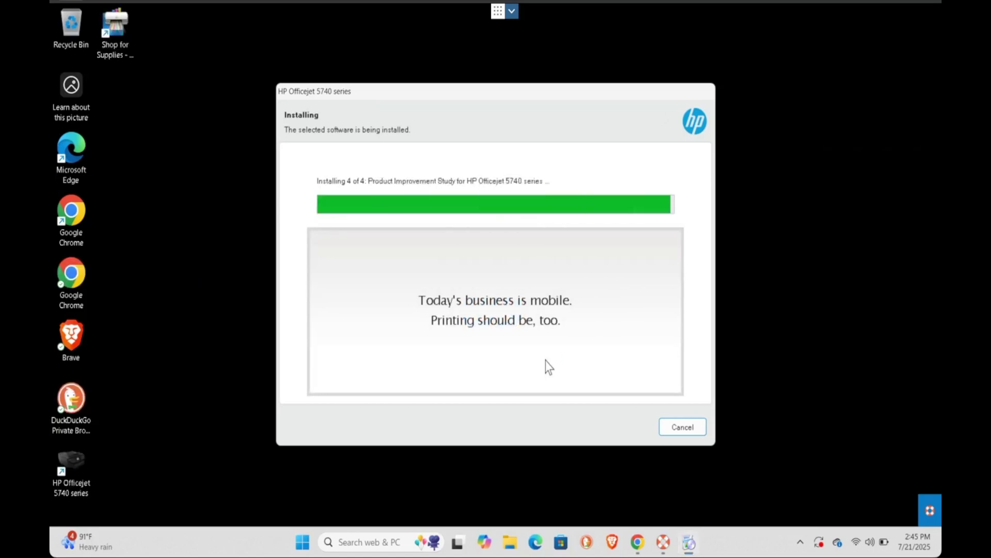
Step: Use Automatic Setup, connect the networked OfficeJet 5740, and turn on device sharing
left_click(345, 235)
left_click(674, 423)
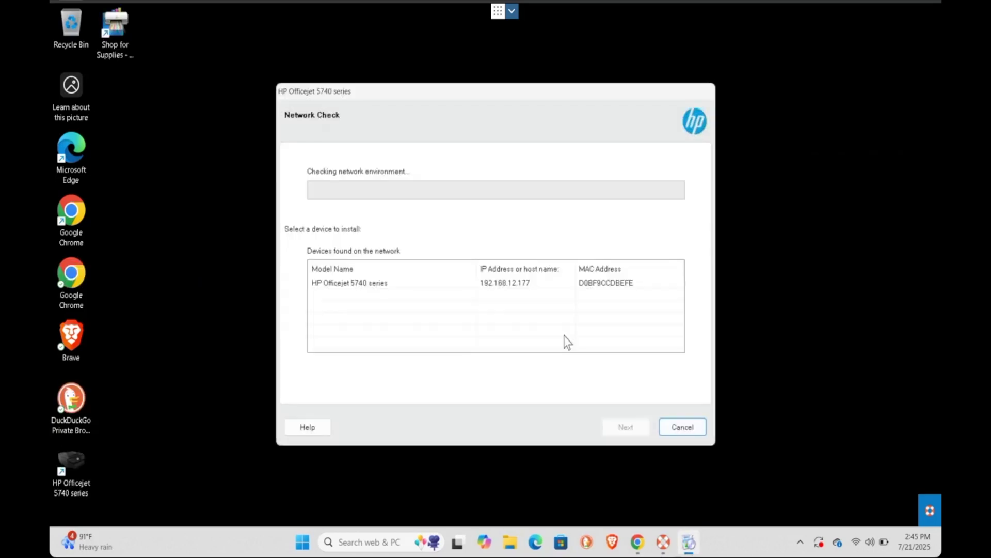
left_click(371, 286)
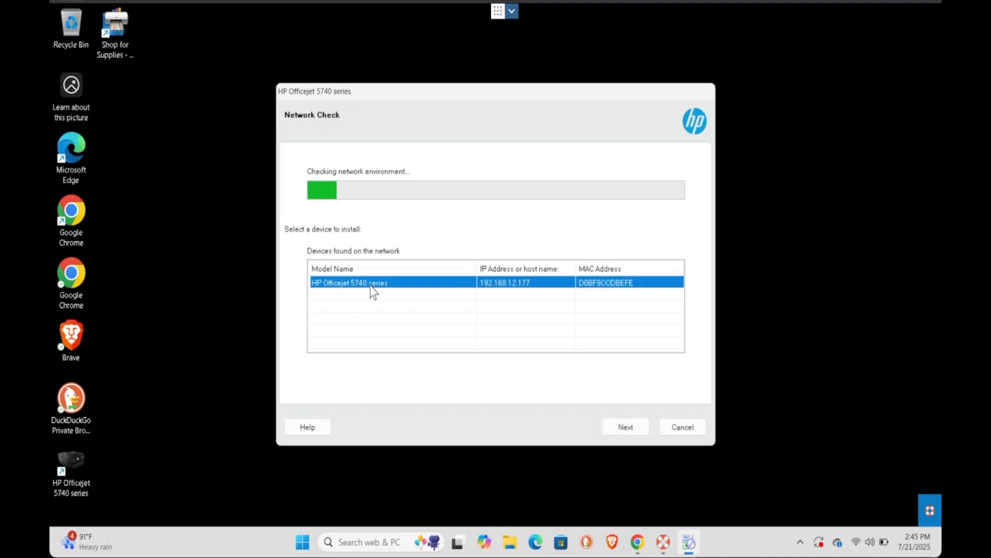
left_click(624, 426)
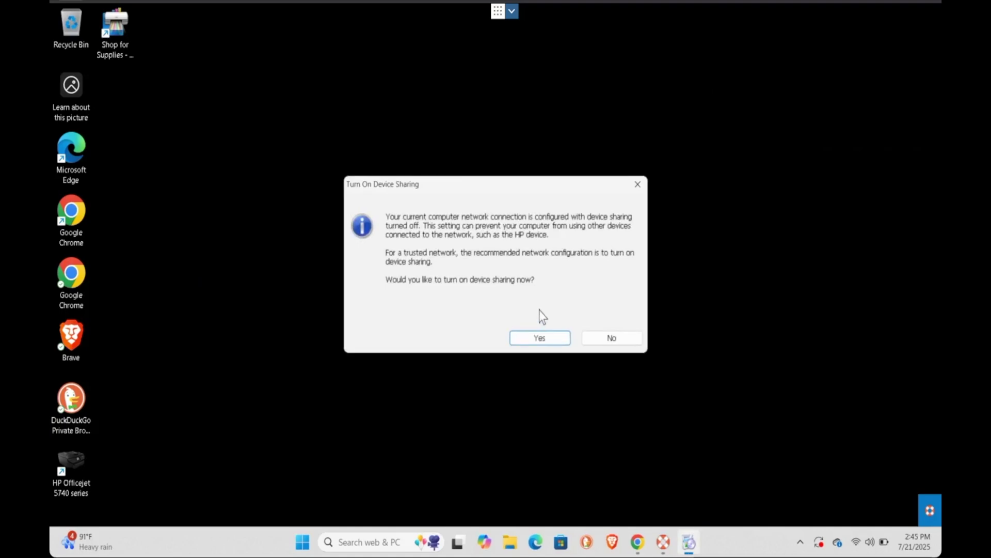
left_click(545, 338)
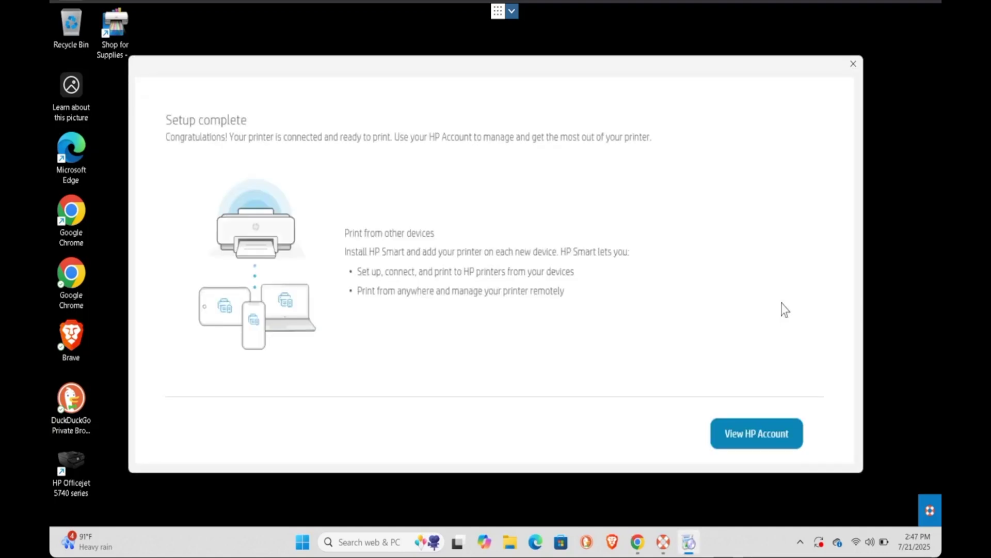
Step: Close the Setup complete window, confirm leaving, and select the HP Officejet 5740 desktop shortcut
left_click(853, 65)
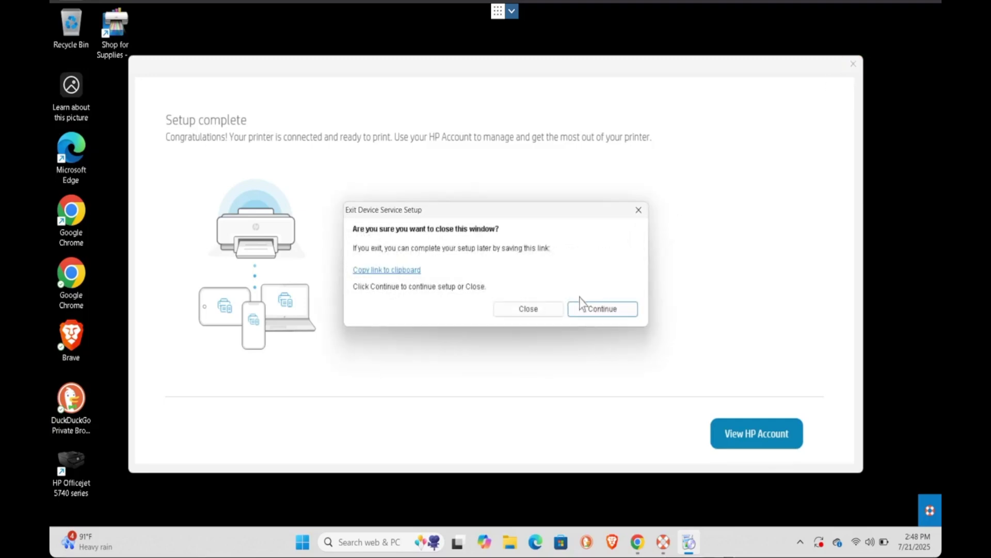
left_click(531, 310)
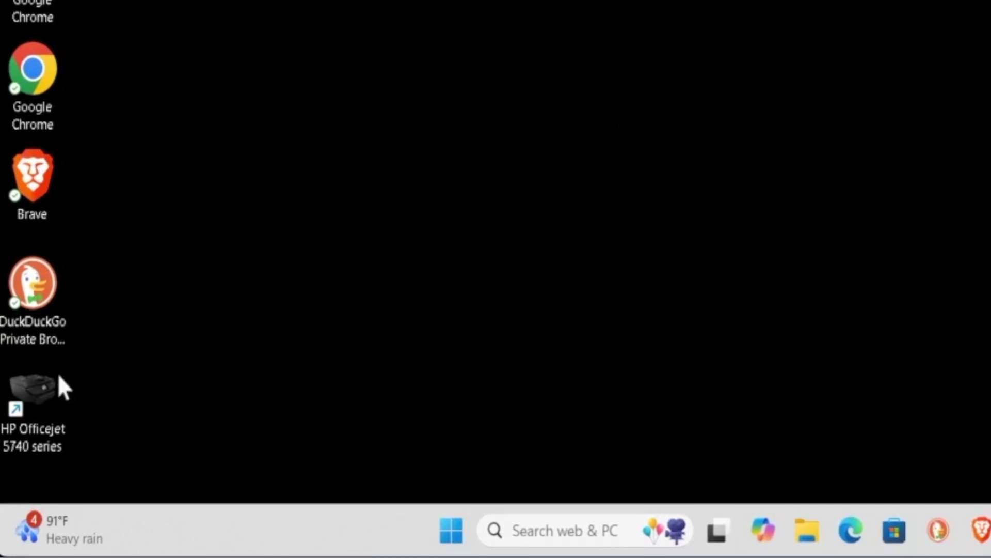
left_click(44, 379)
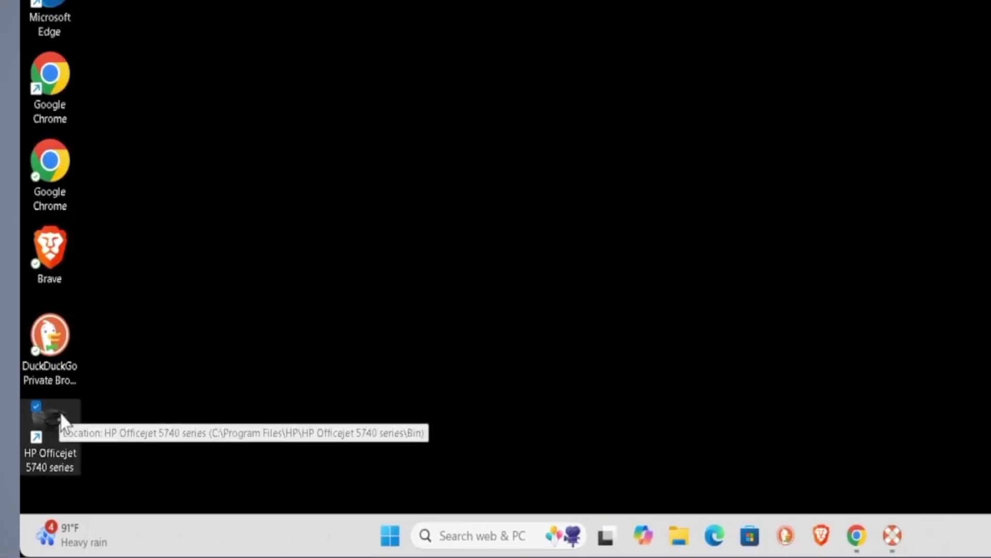
Step: Launch HP Printer Assistant and browse its Scan, Fax, Tools and Print, Scan & Fax sections
double_click(47, 384)
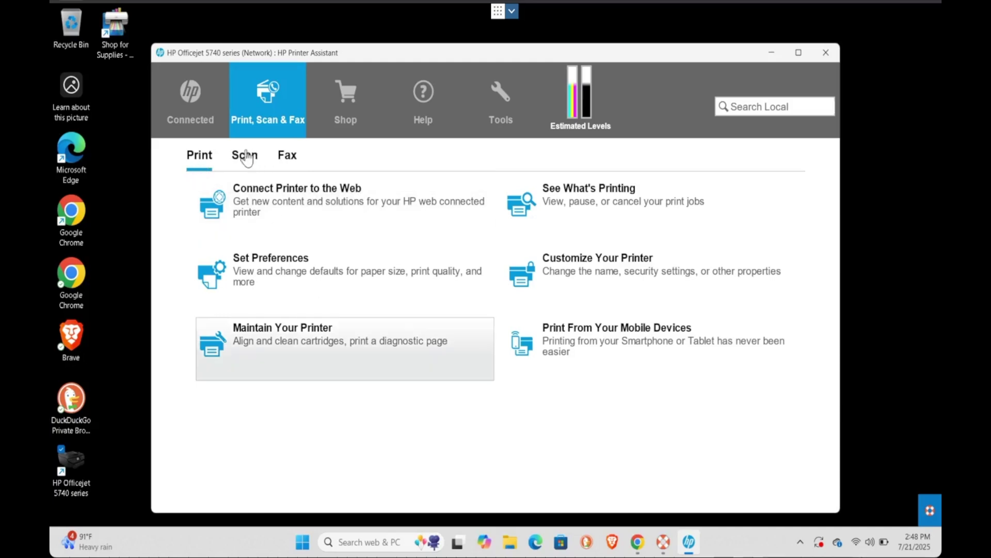
left_click(240, 154)
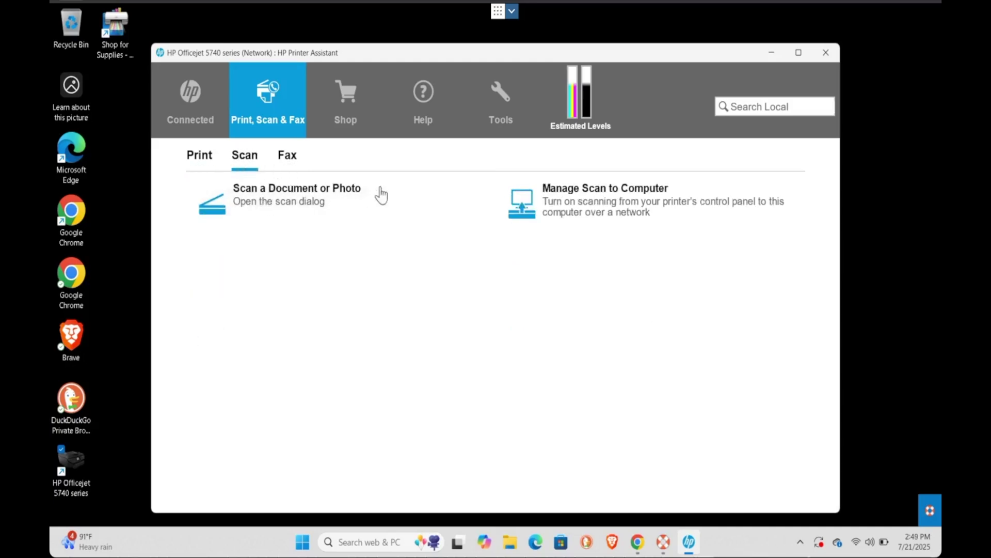
left_click(290, 160)
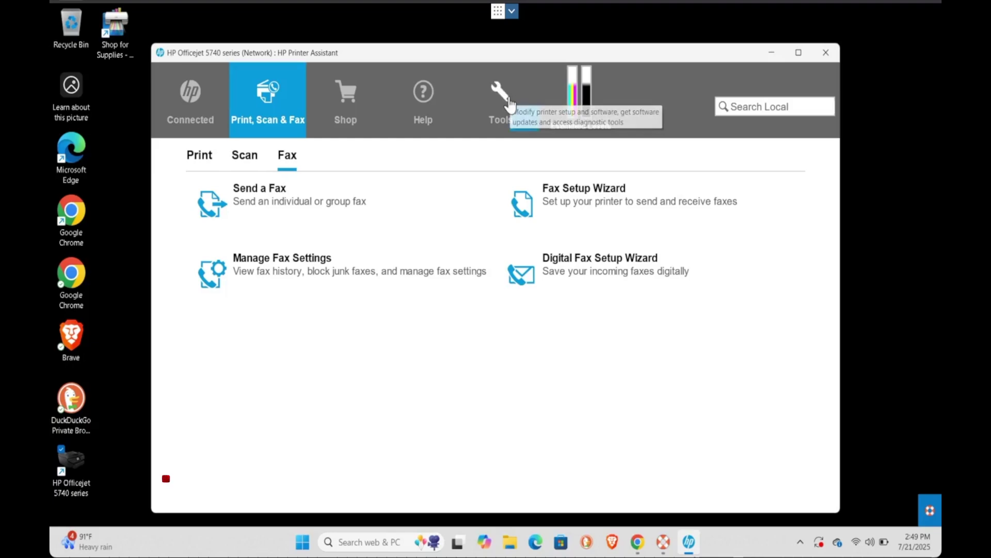
left_click(508, 103)
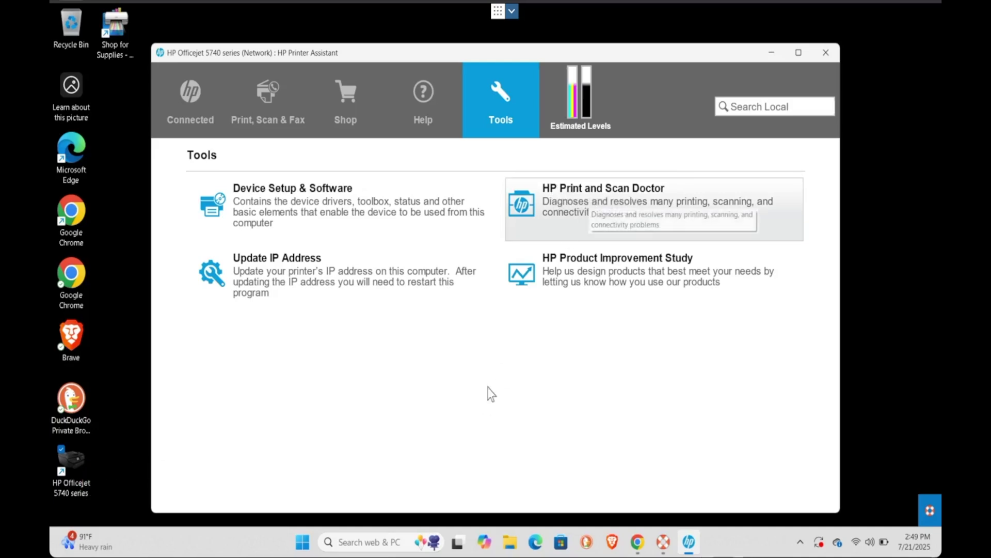
left_click(259, 113)
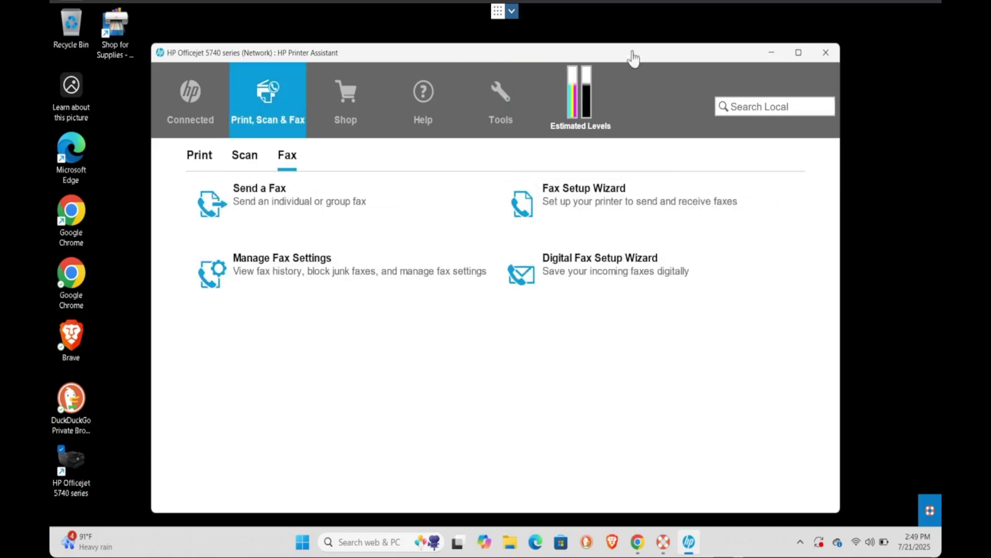